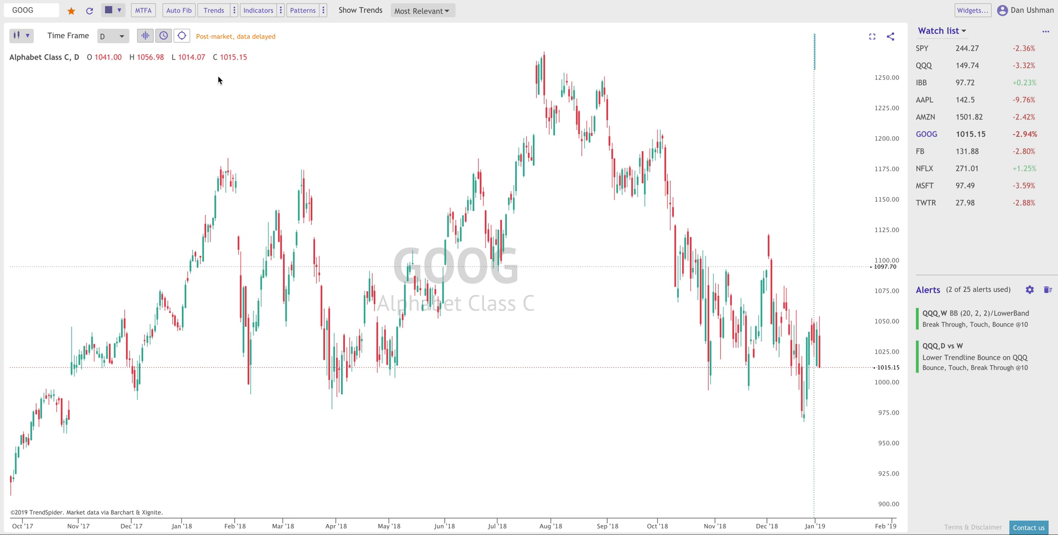
Replace the GOOG ticker with SPY in the symbol box to load SPY's daily chart
left_click(36, 11)
left_click(38, 10)
double_click(23, 8)
type("SPY")
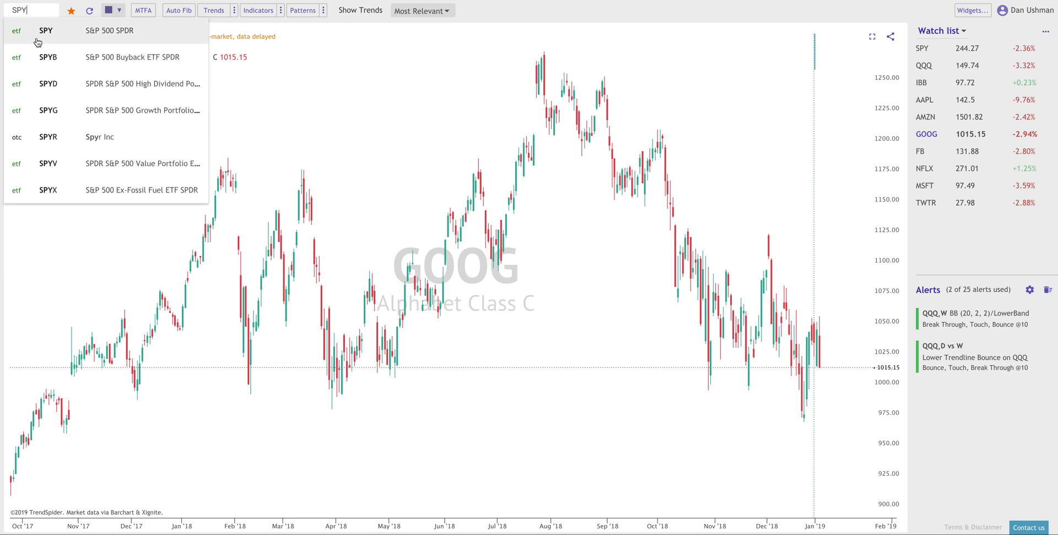
left_click(37, 42)
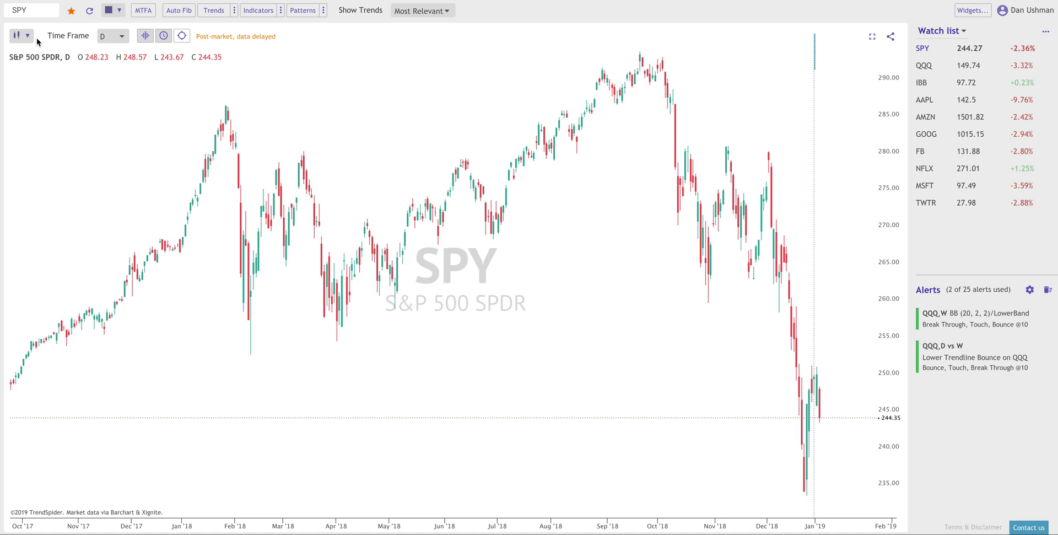
left_click(118, 10)
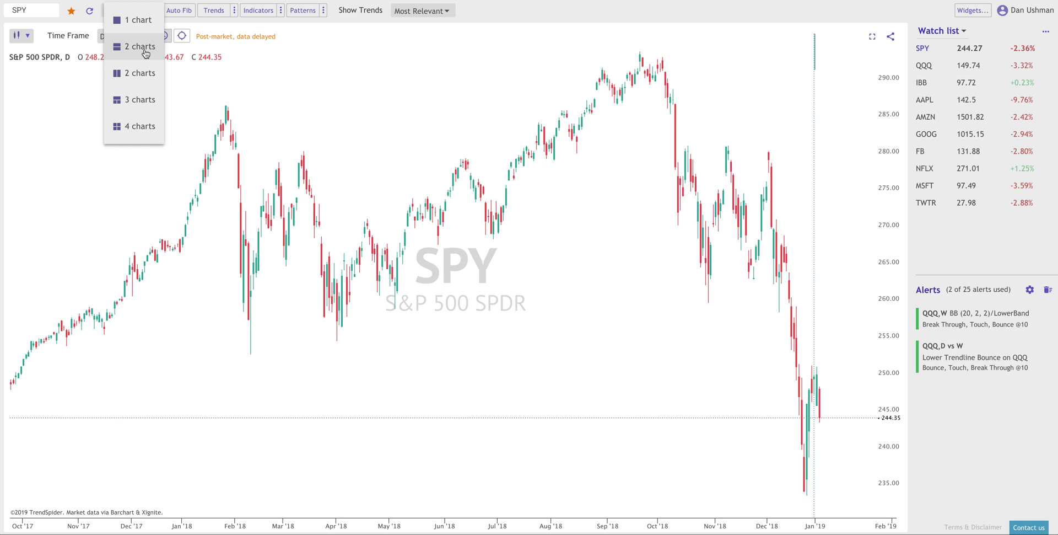
left_click(142, 21)
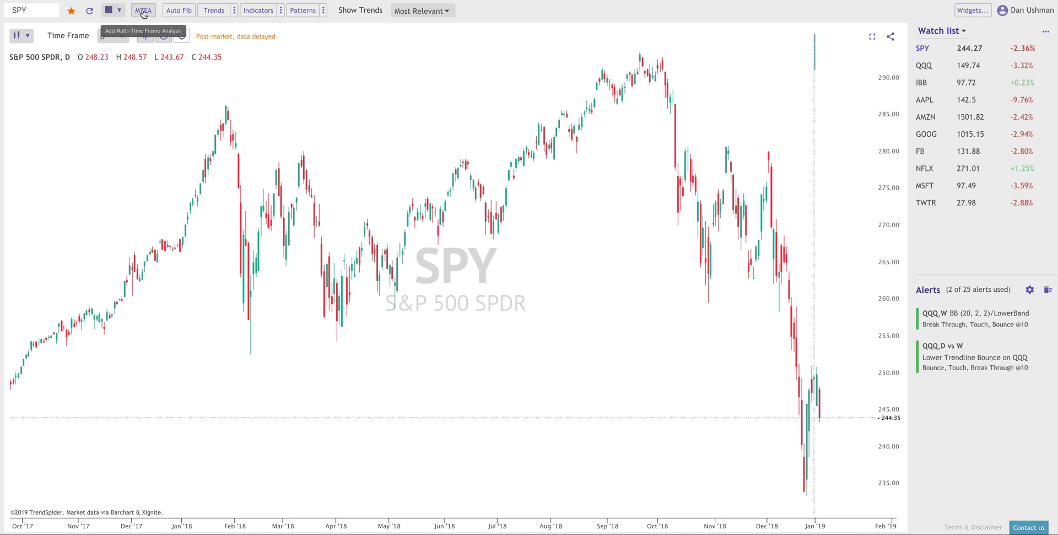
left_click(185, 17)
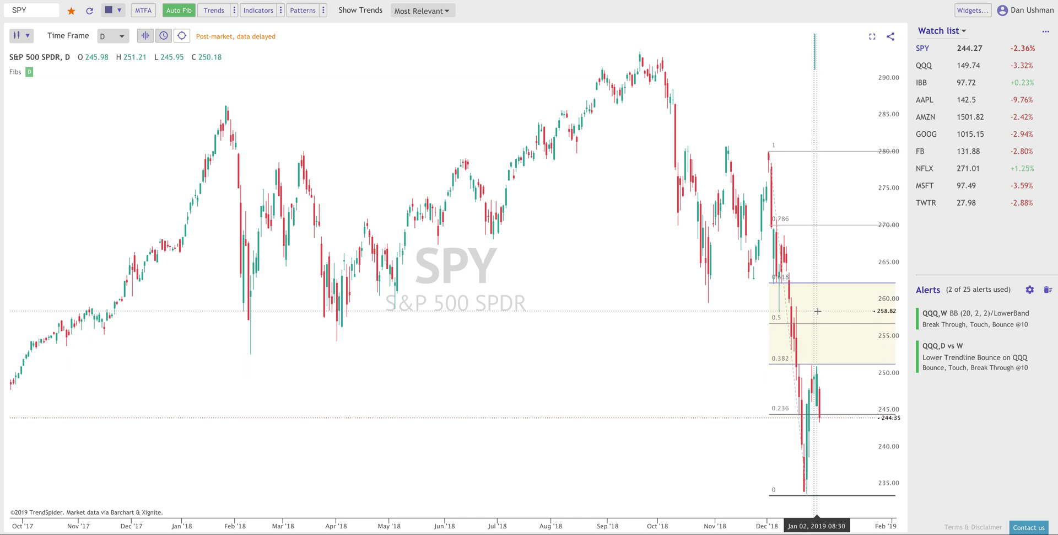
left_click(189, 17)
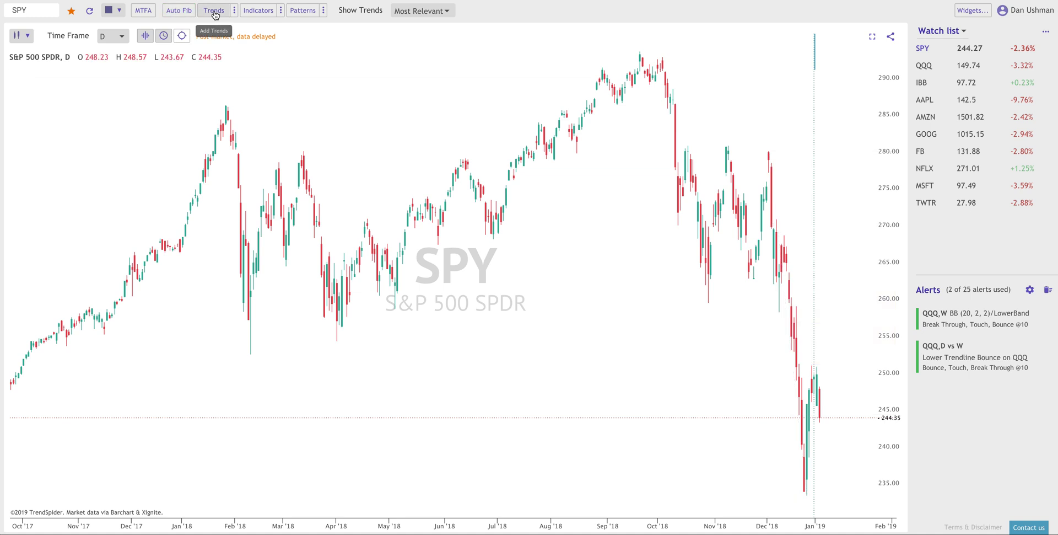
Turn on automatic trend lines for the SPY daily chart
left_click(215, 13)
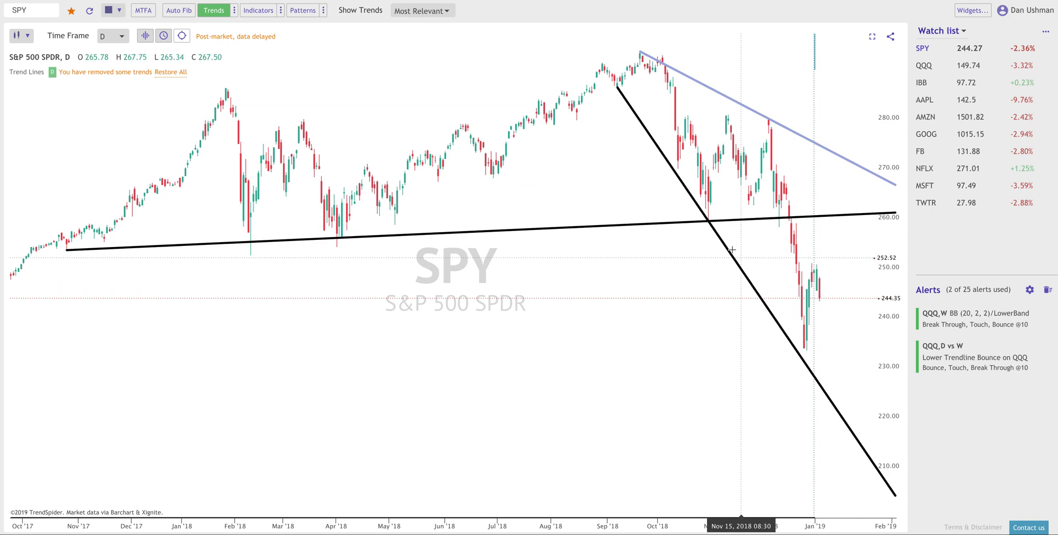
Select QQQ in the watch list, then step down through IBB and AAPL to AMZN
left_click(924, 66)
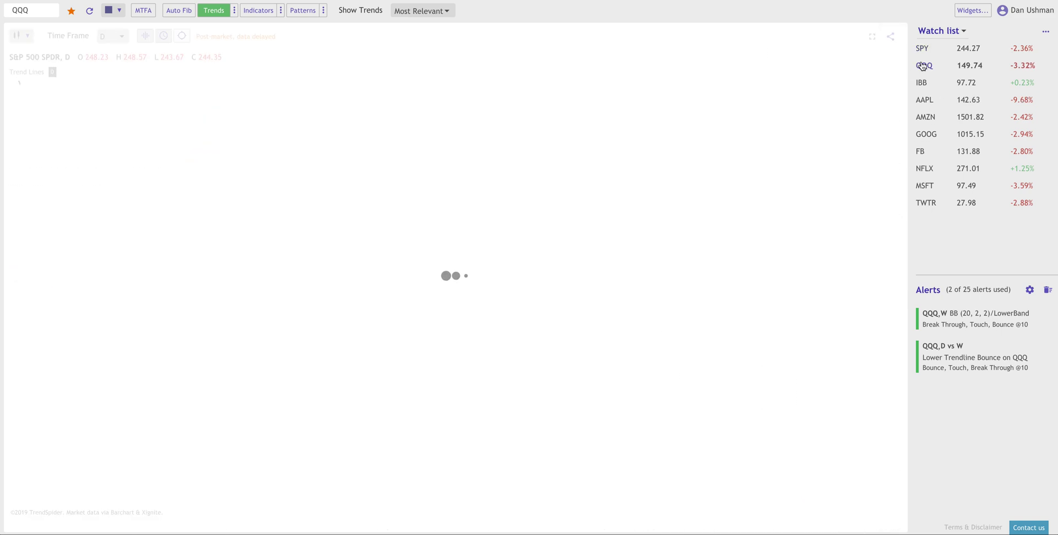
key("Down")
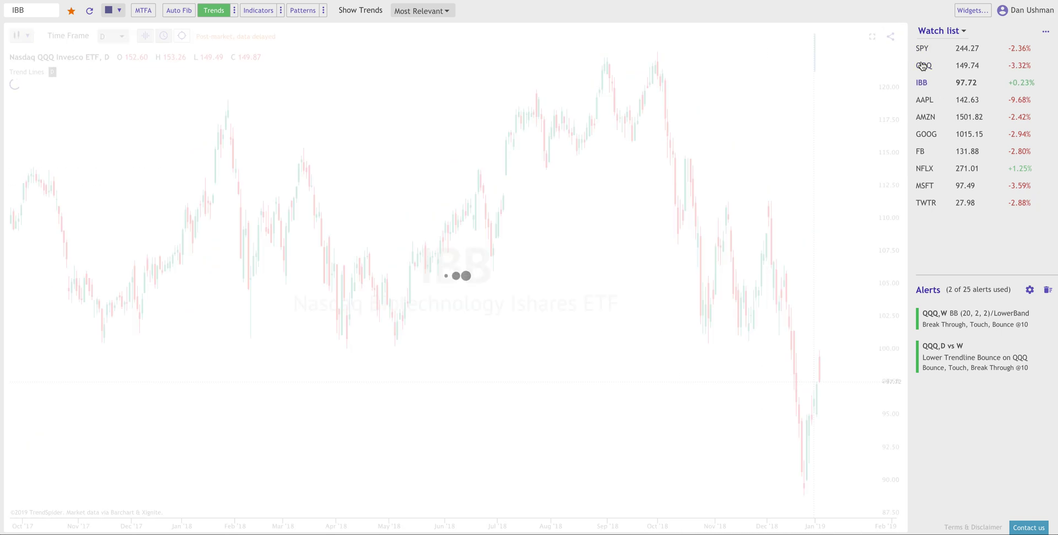
key("Down")
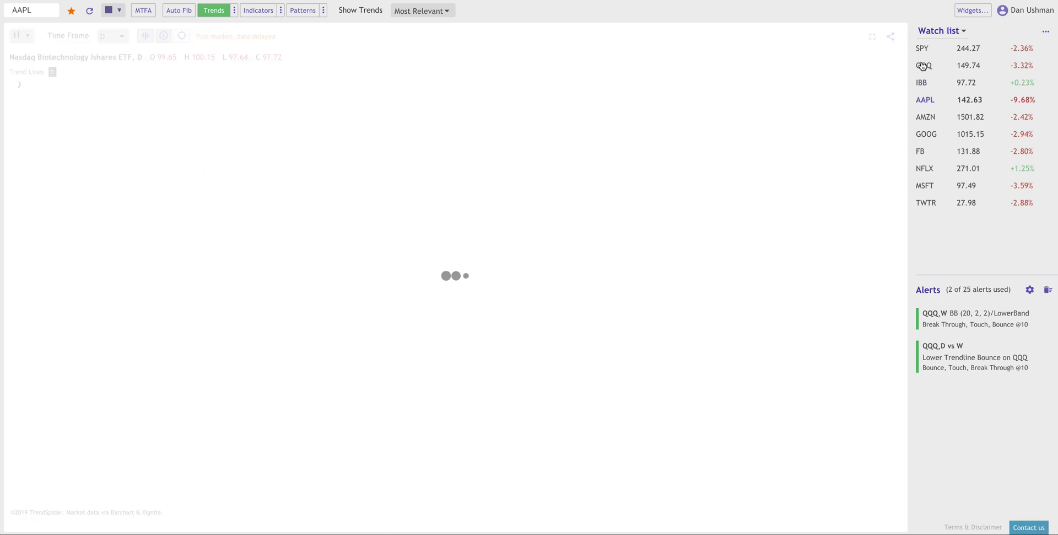
key("Down")
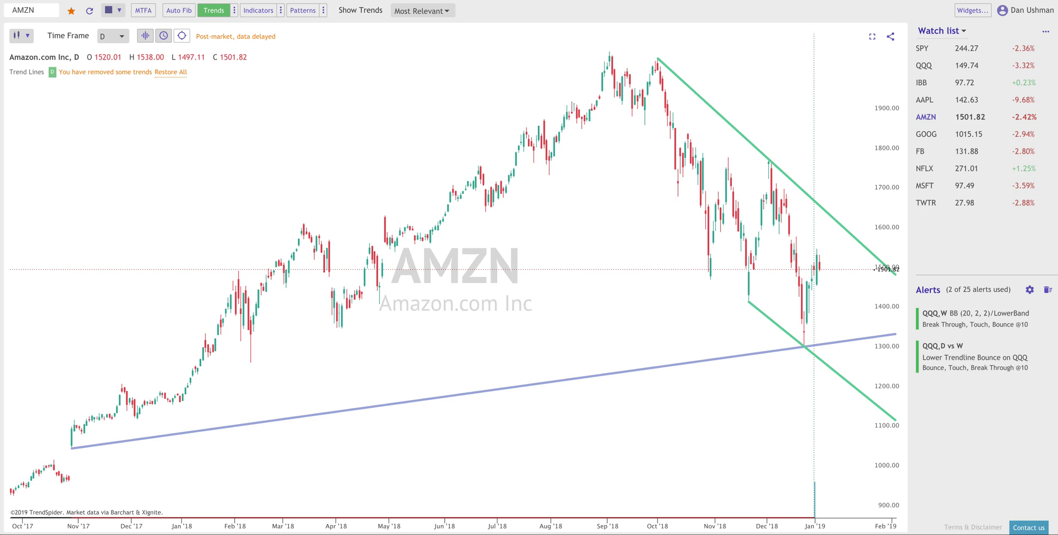
Set trend analysis to Experimental, drawing input Wick (H/L), islands (gaps) Respect, and apply
left_click(234, 10)
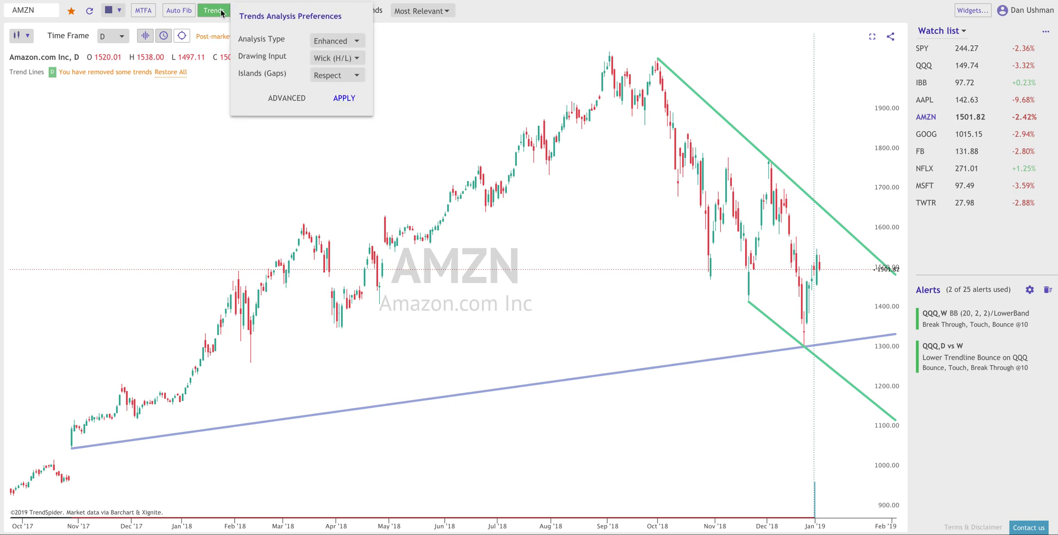
left_click(335, 42)
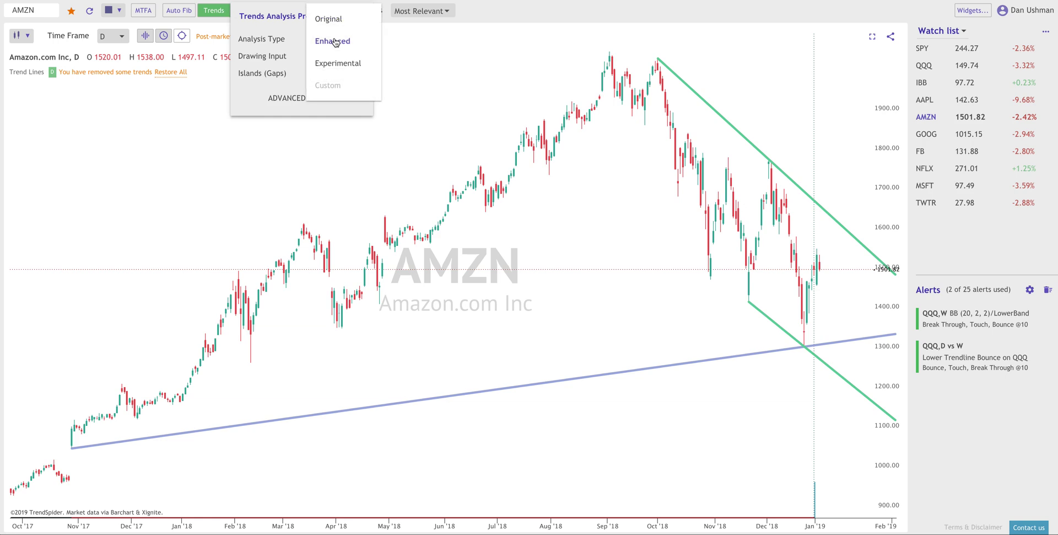
left_click(339, 65)
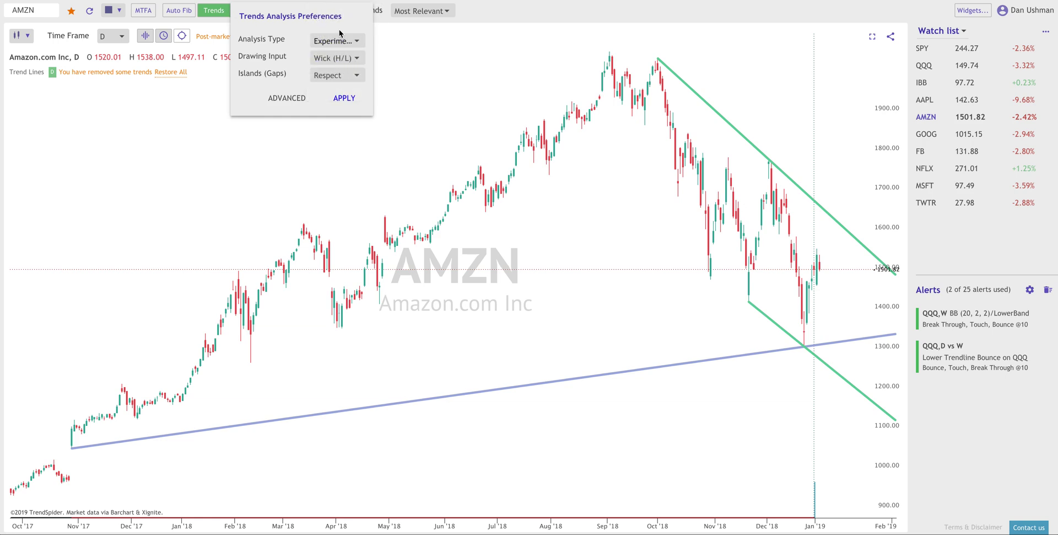
left_click(335, 58)
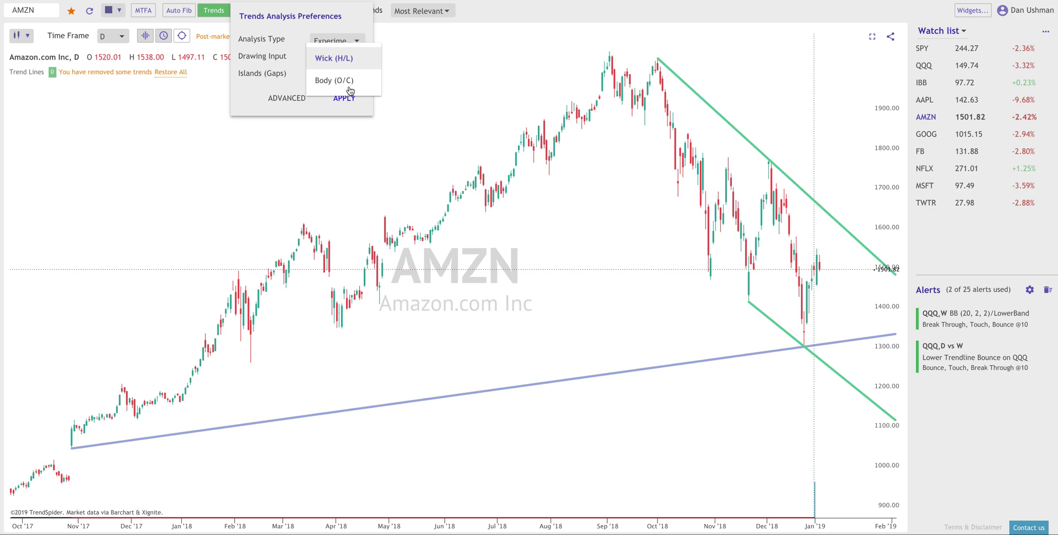
left_click(326, 59)
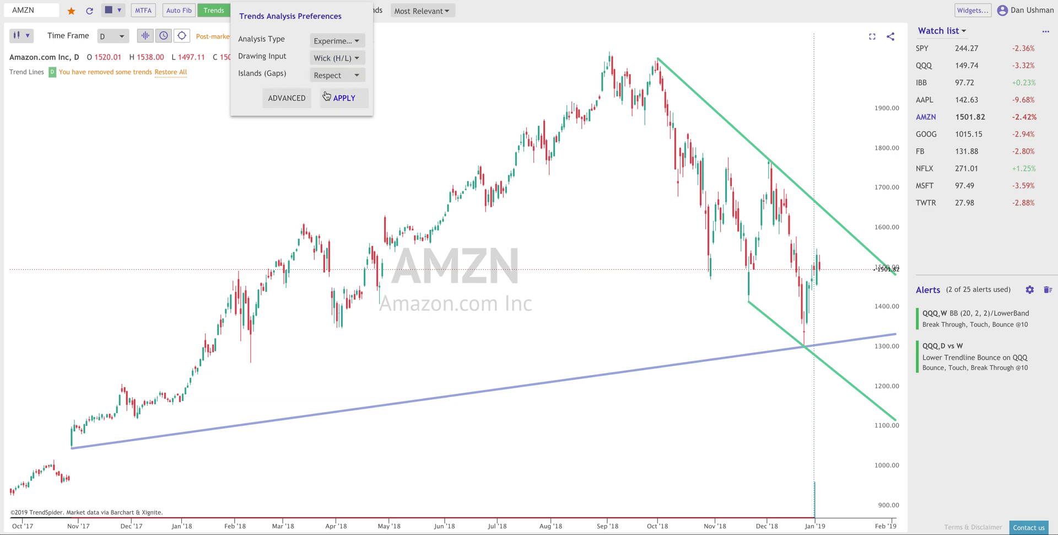
left_click(329, 77)
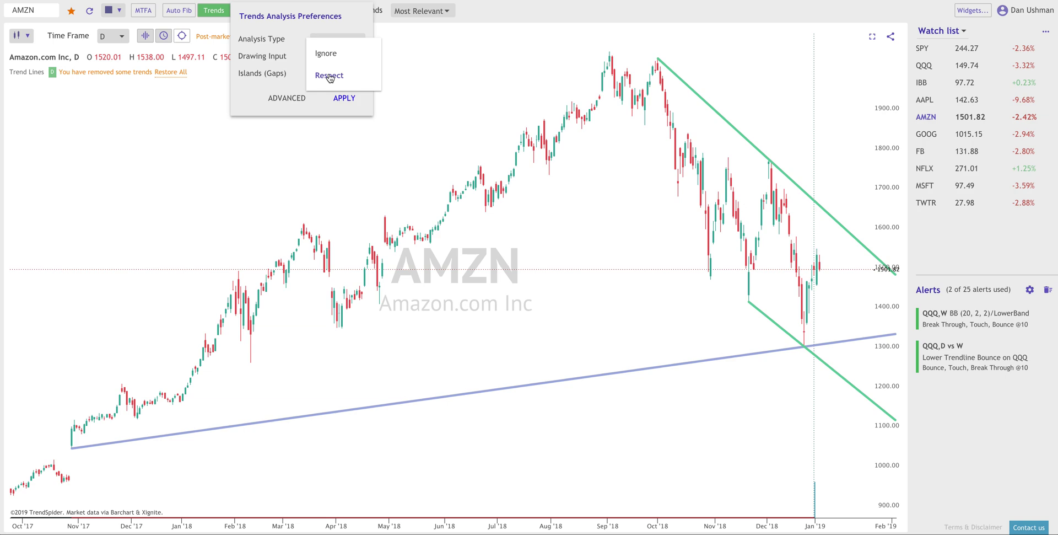
left_click(329, 76)
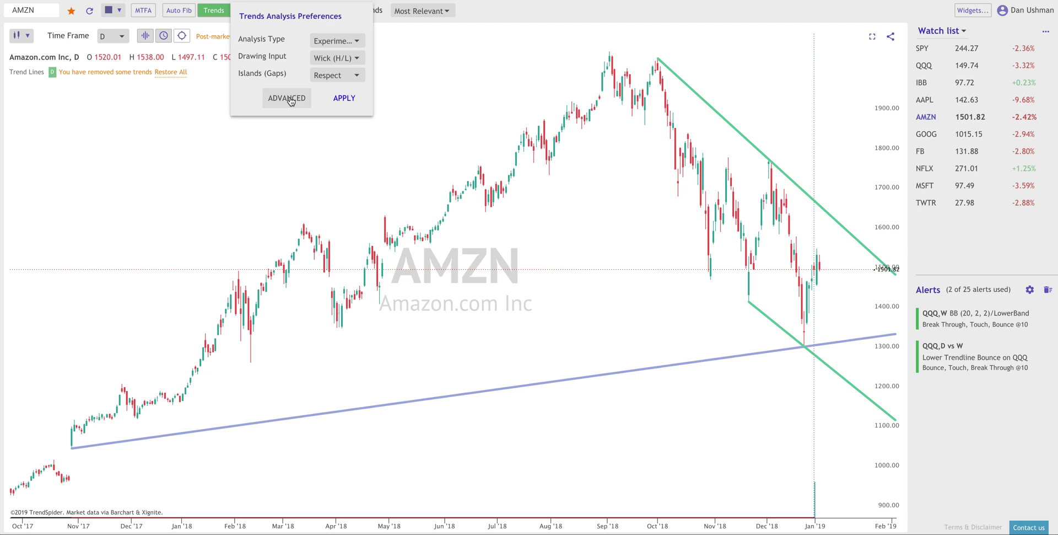
left_click(336, 98)
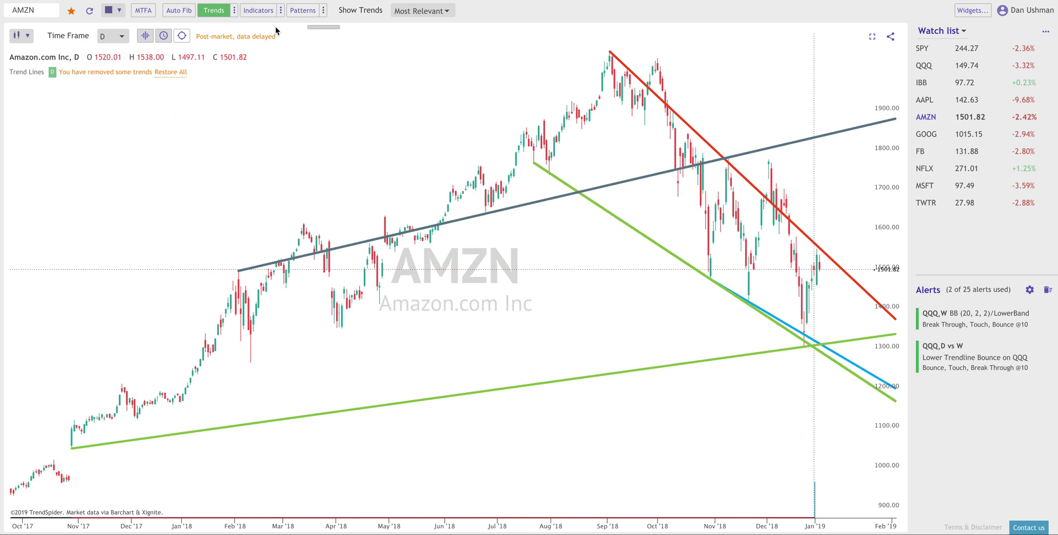
Hide trend lines, swap RSI for Williams %R in the indicator set, then hide indicators
left_click(214, 10)
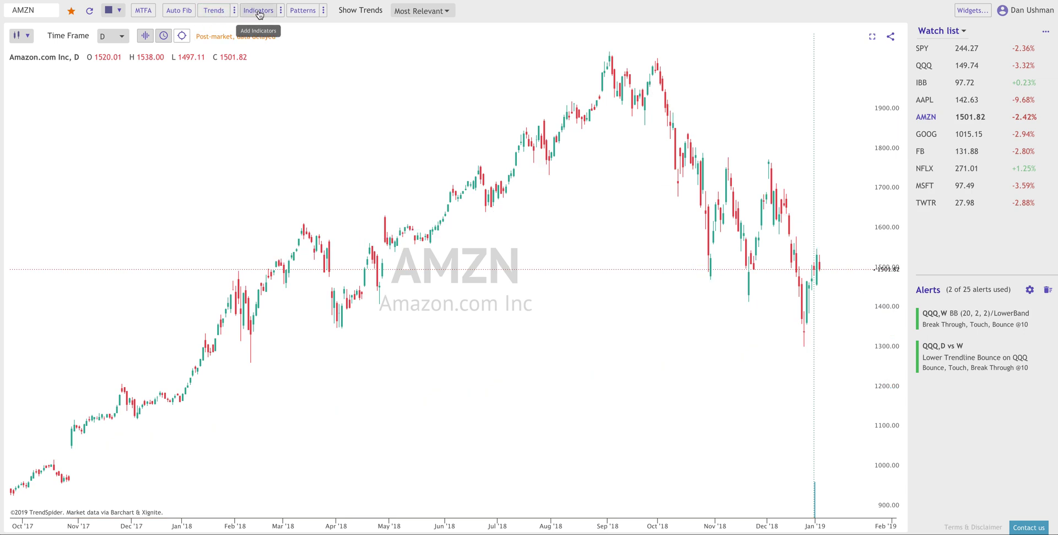
left_click(280, 12)
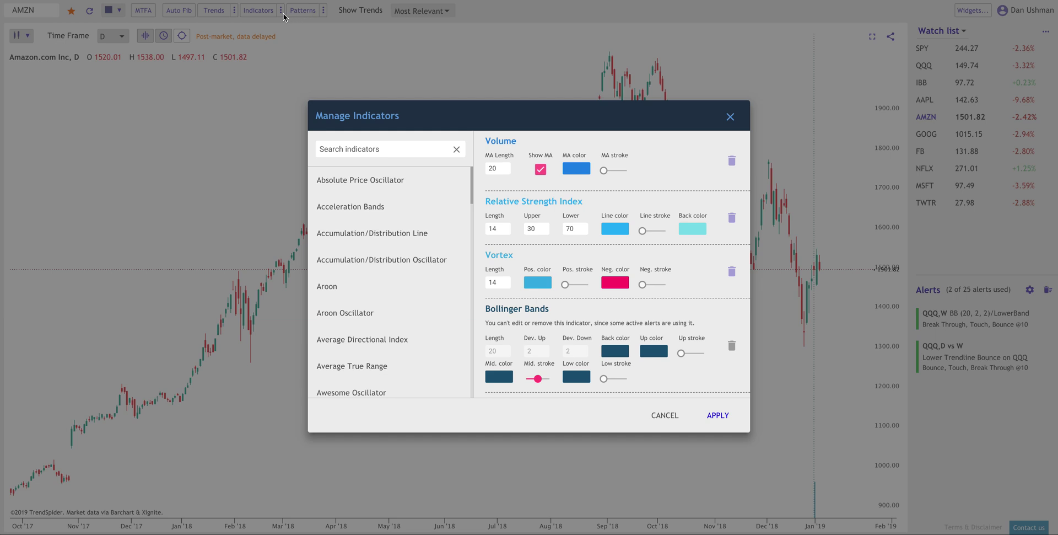
left_click(733, 225)
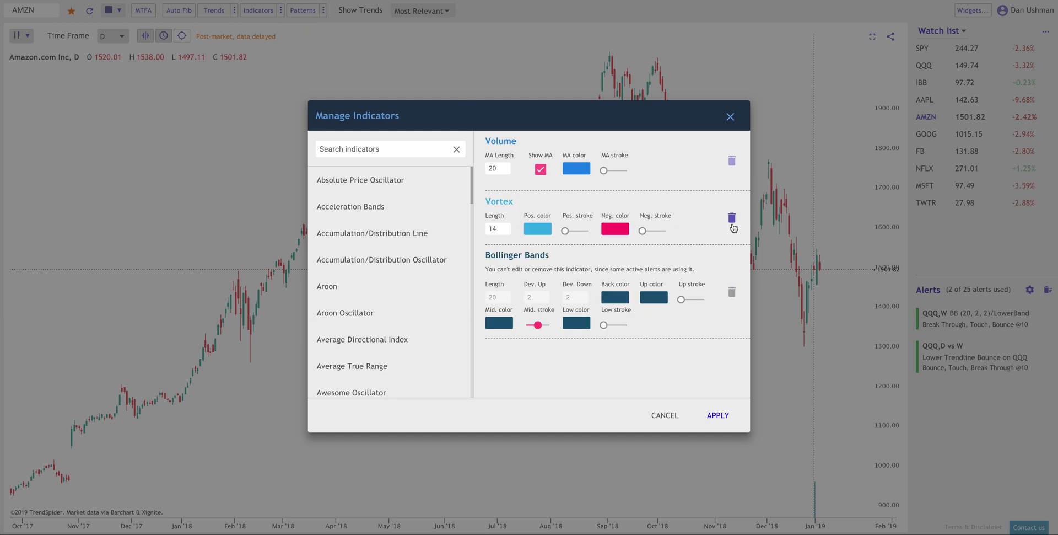
scroll(433, 360, "down", 20)
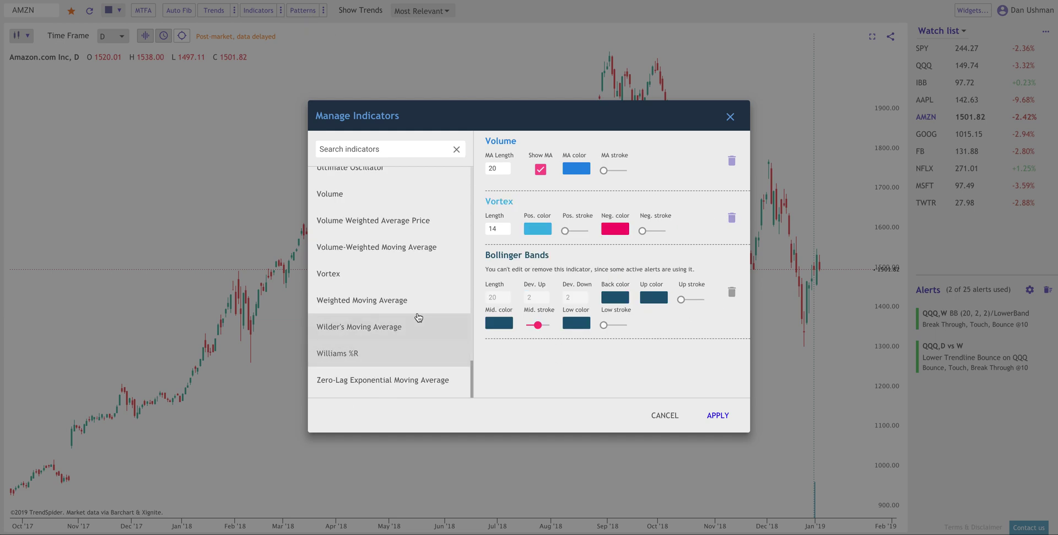
left_click(415, 353)
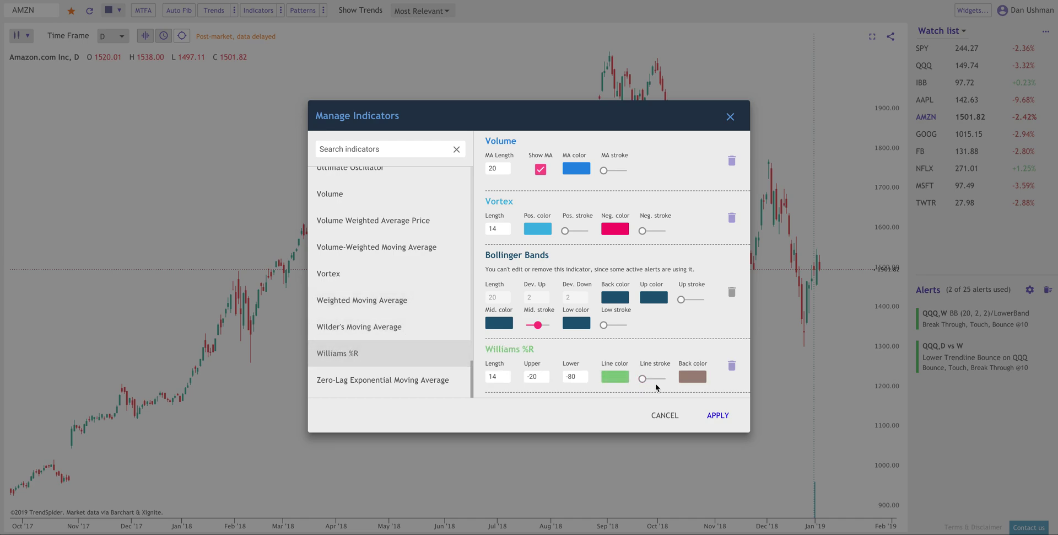
left_click(734, 425)
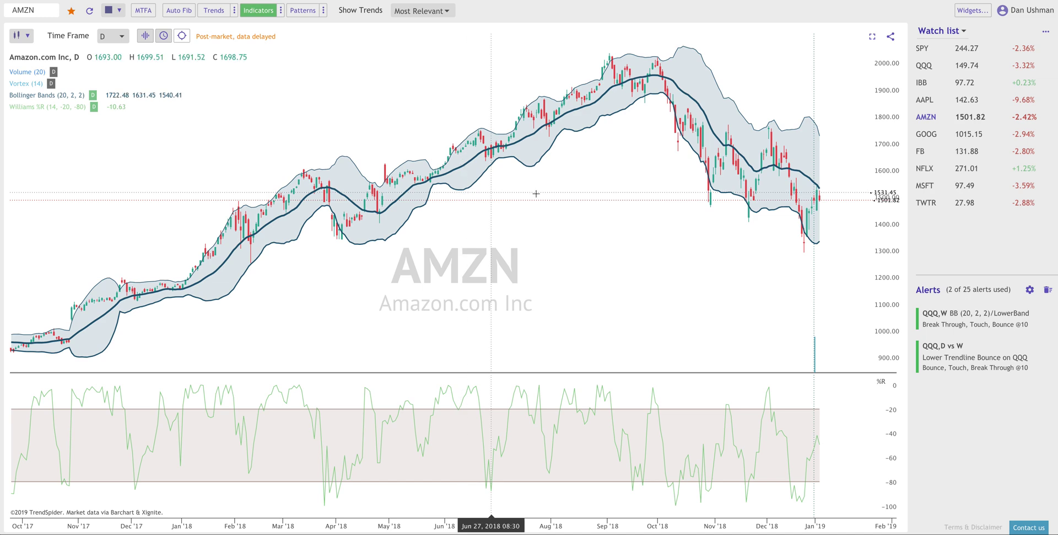
left_click(259, 11)
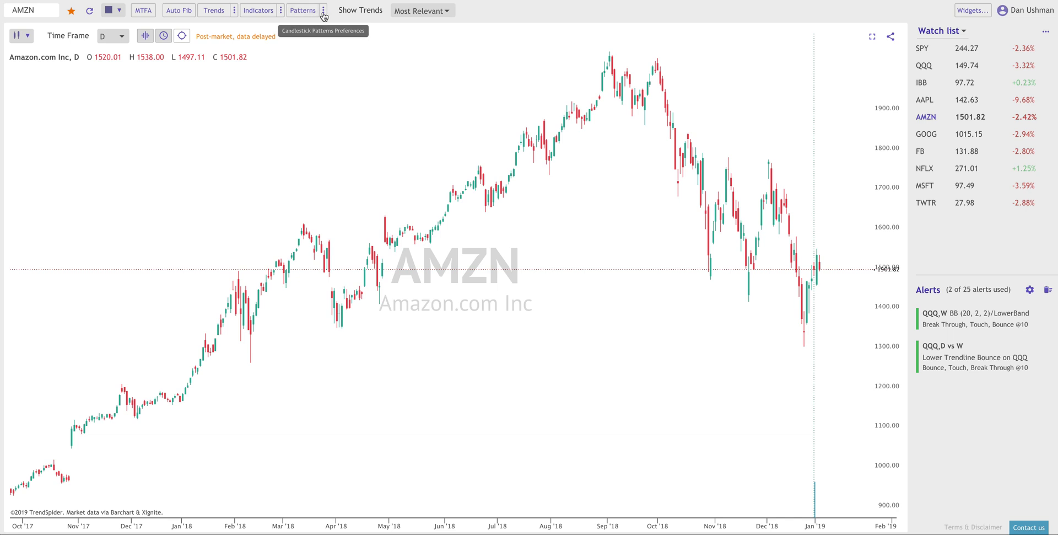
In candlestick pattern preferences, uncheck Evening Doji Star, Kicker, Long Shadow and Marubozu
left_click(324, 12)
scroll(335, 129, "down", 1)
scroll(335, 129, "down", 1)
left_click(333, 129)
scroll(335, 129, "down", 3)
scroll(334, 129, "down", 5)
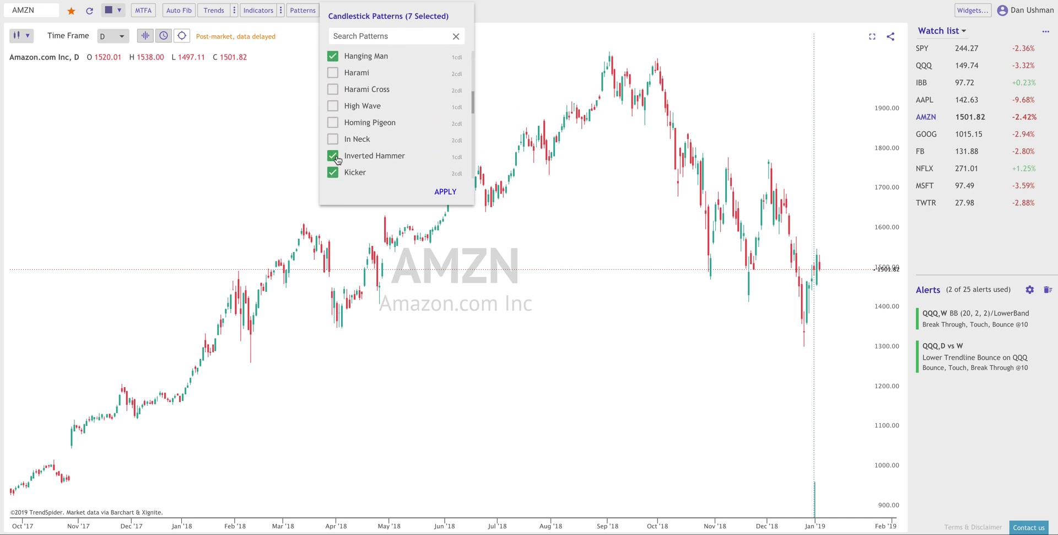
scroll(338, 160, "down", 3)
left_click(333, 125)
left_click(333, 142)
left_click(333, 158)
Apply the pattern selection to mark Engulfing, Hanging Man and Inverted Hammer on the chart
scroll(333, 158, "down", 3)
scroll(331, 98, "down", 4)
scroll(330, 99, "down", 1)
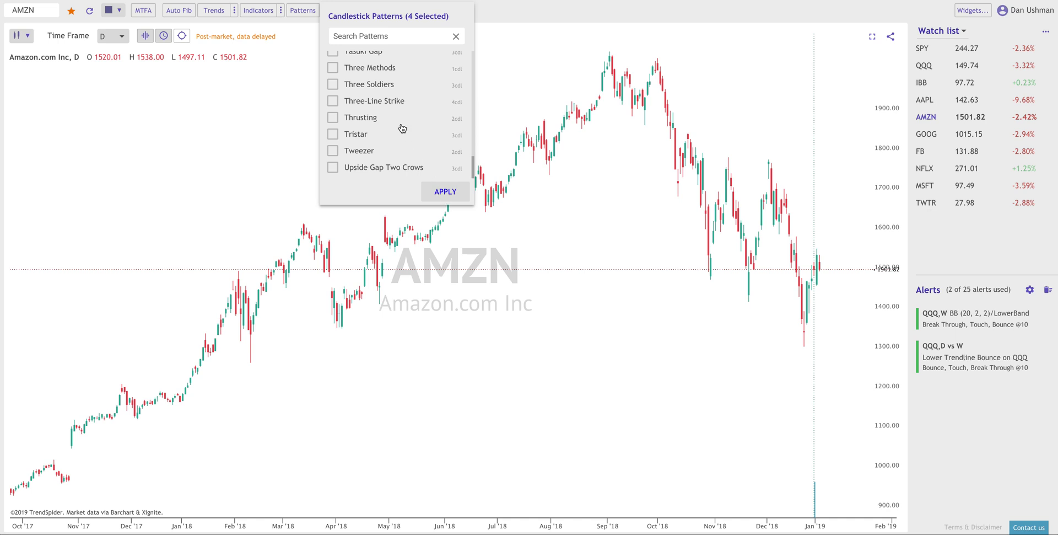
scroll(395, 118, "up", 15)
scroll(394, 118, "down", 5)
scroll(395, 118, "up", 3)
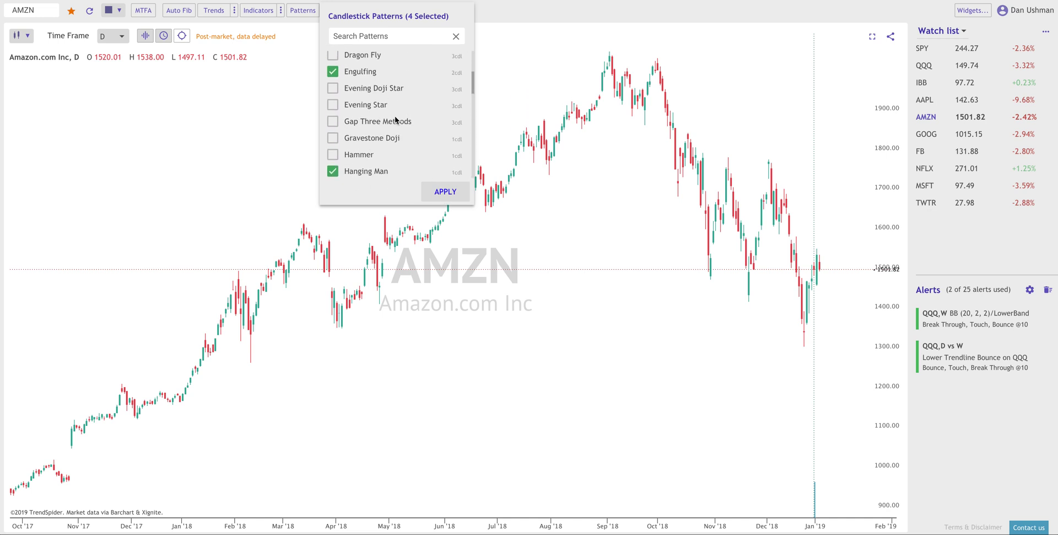
scroll(395, 118, "down", 4)
scroll(395, 118, "down", 3)
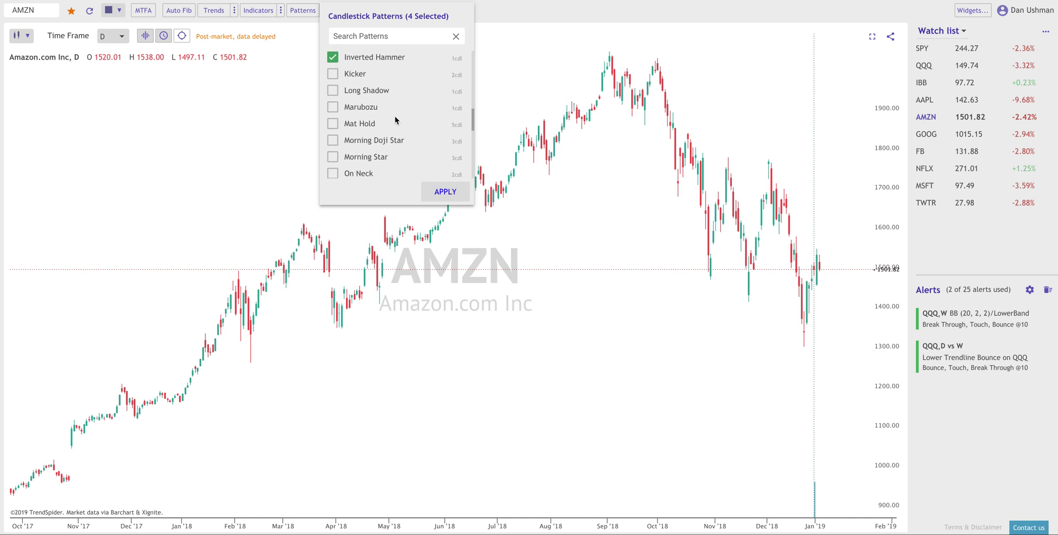
left_click(434, 183)
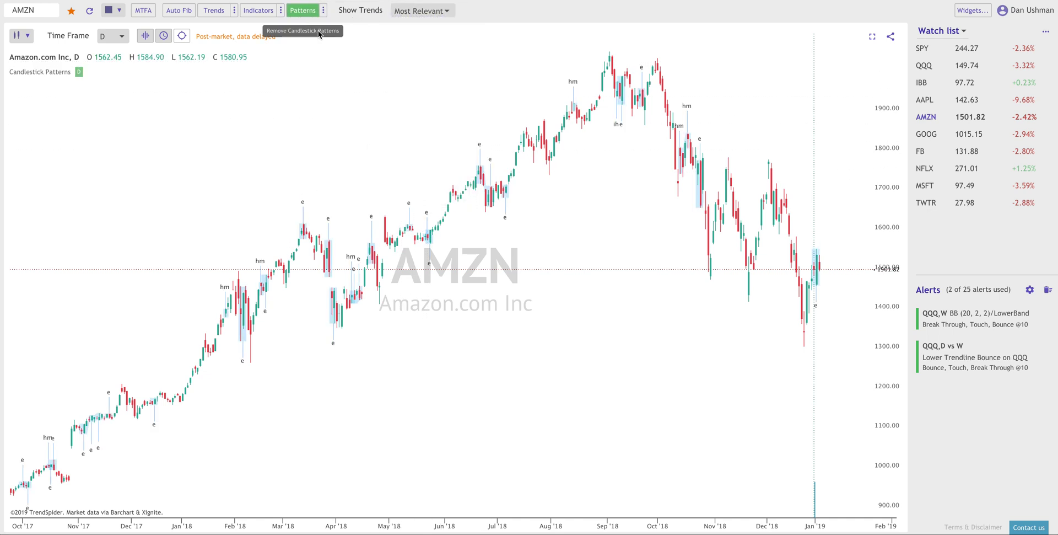
scroll(699, 117, "up", 5)
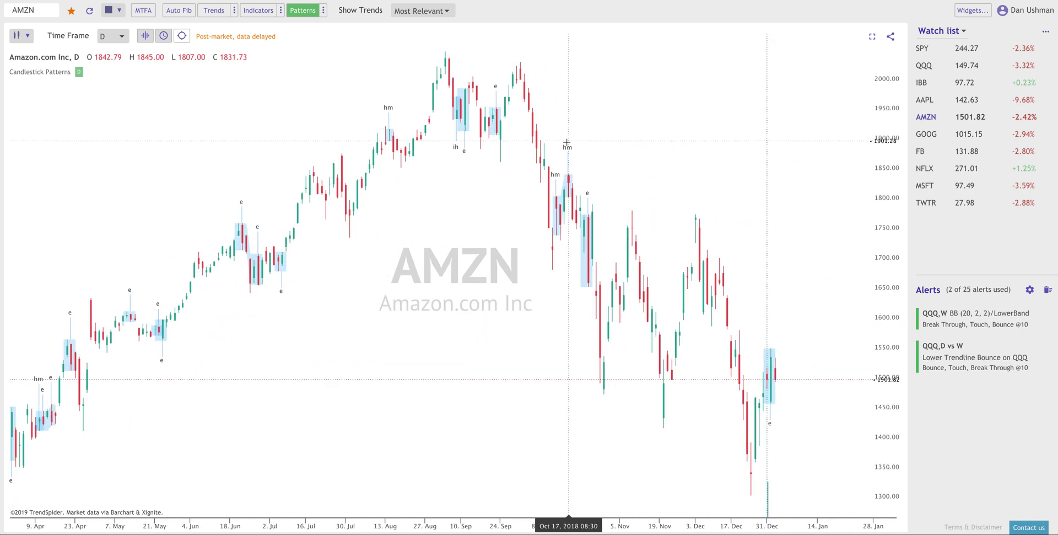